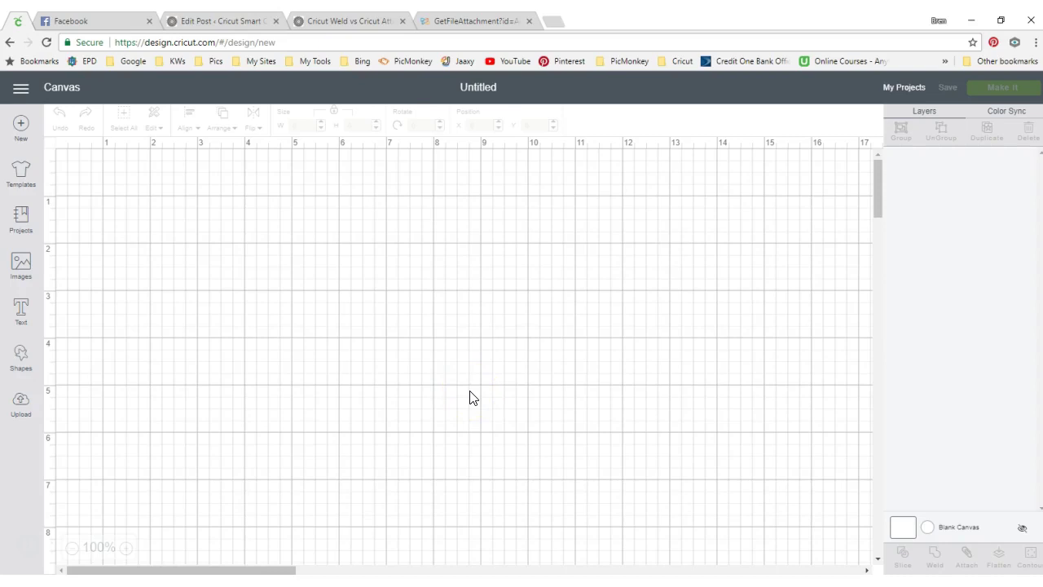
# Step: Insert a circle, unlock proportions and stretch it into a wide ellipse
pyautogui.click(21, 359)
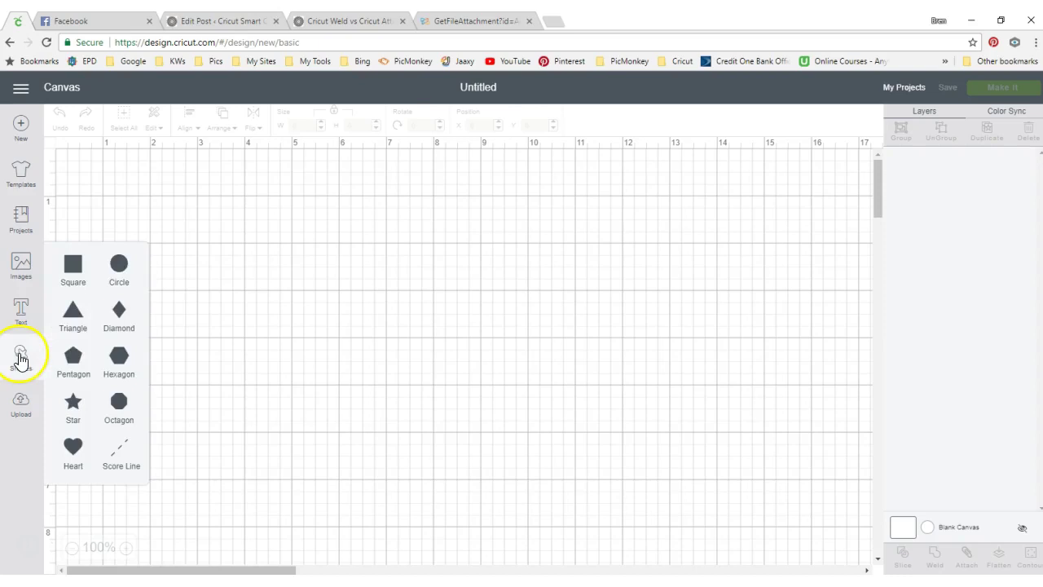
pyautogui.click(118, 267)
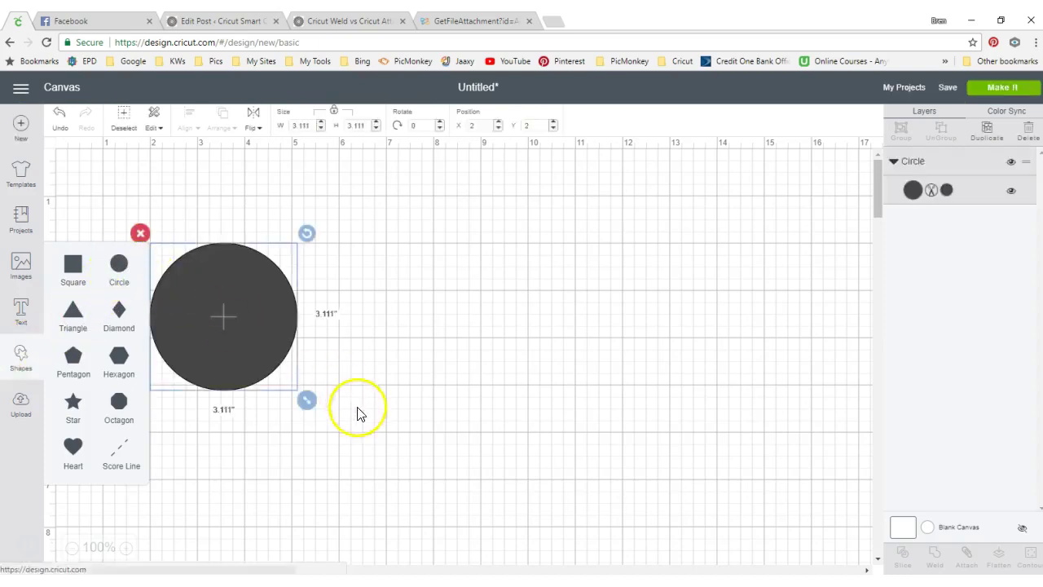
pyautogui.moveTo(302, 400); pyautogui.dragTo(277, 318)
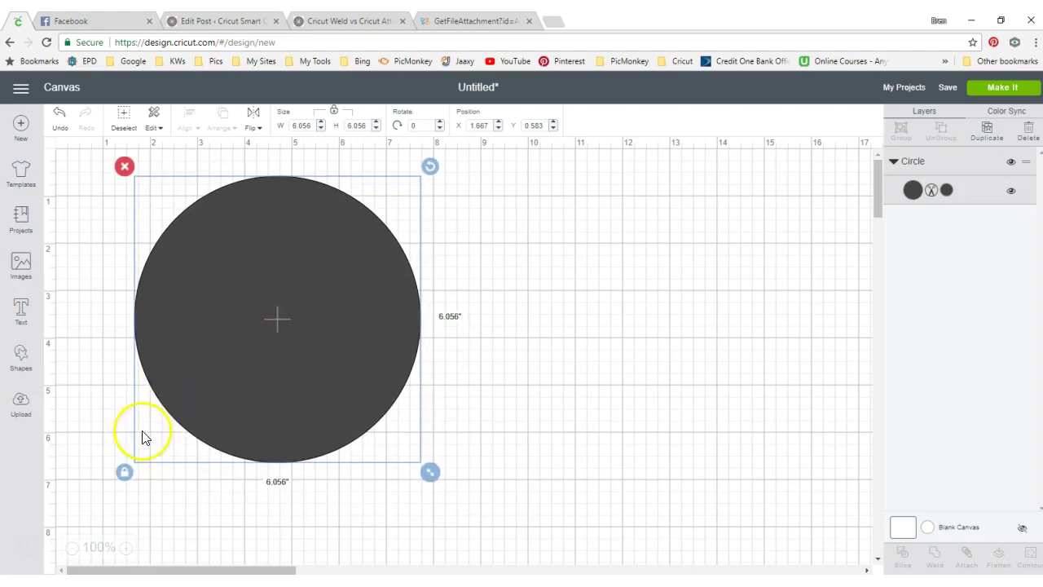
pyautogui.click(124, 472)
pyautogui.moveTo(430, 472); pyautogui.dragTo(551, 419)
pyautogui.moveTo(416, 340); pyautogui.dragTo(365, 328)
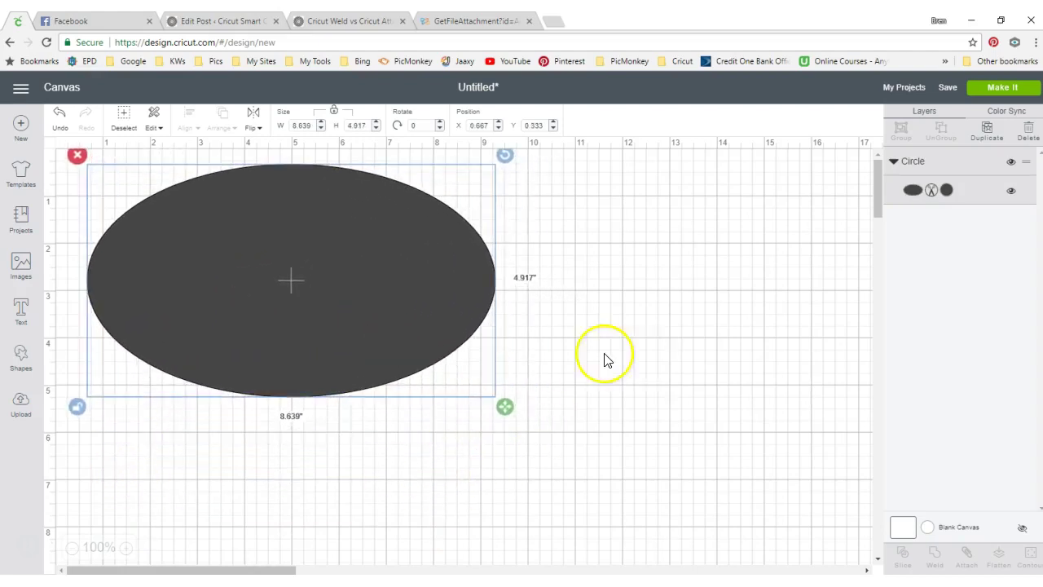
pyautogui.click(606, 360)
# Step: Add a circle and two copies: two along the ellipse's bottom edge, a smaller one at its upper right
pyautogui.click(22, 357)
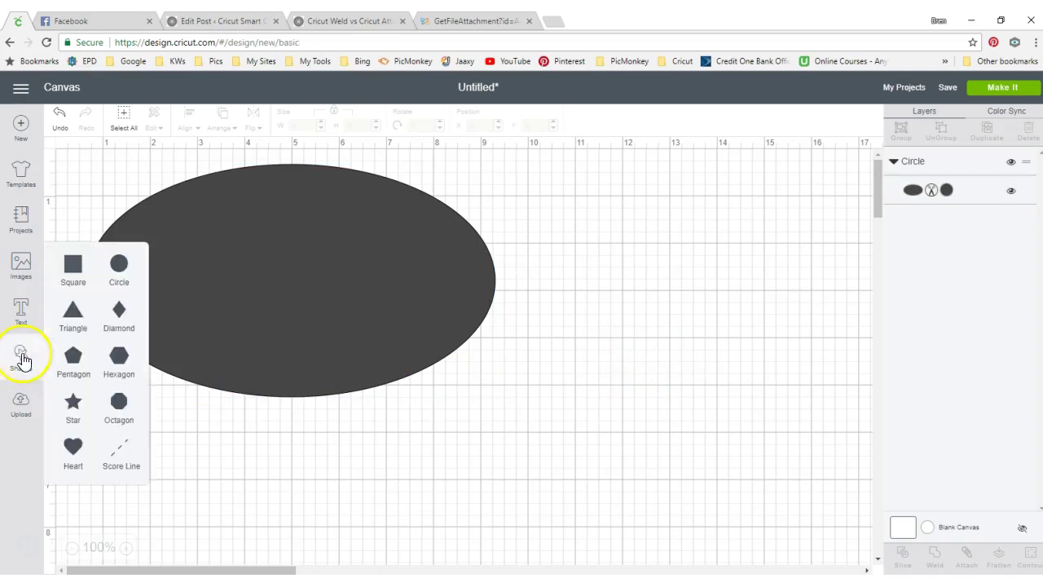
pyautogui.click(119, 266)
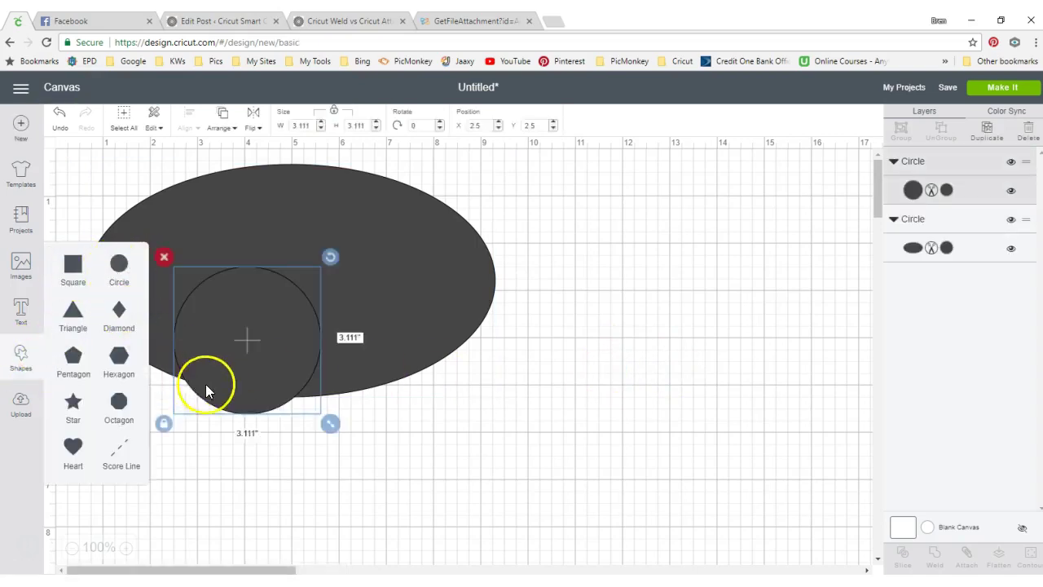
pyautogui.moveTo(205, 389); pyautogui.dragTo(174, 436)
pyautogui.click(1002, 144)
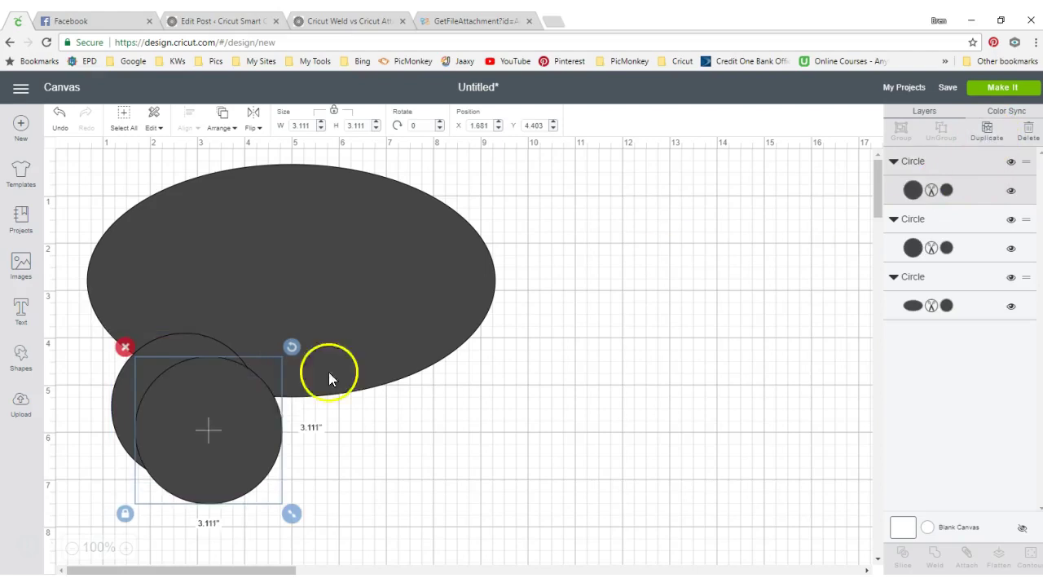
pyautogui.moveTo(242, 416); pyautogui.dragTo(542, 247)
pyautogui.click(986, 143)
pyautogui.moveTo(573, 317); pyautogui.dragTo(564, 307)
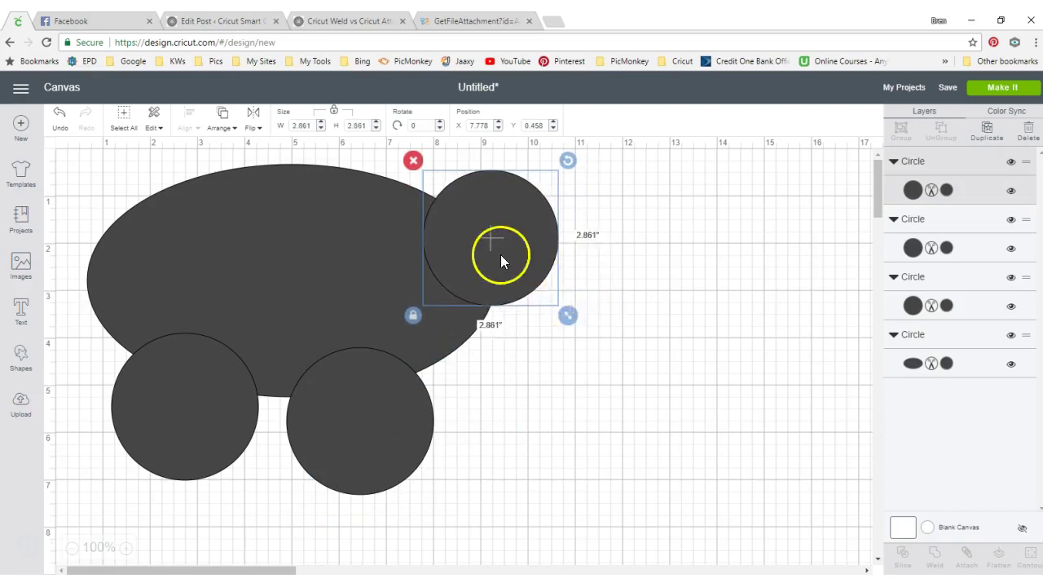
pyautogui.moveTo(501, 255); pyautogui.dragTo(495, 247)
pyautogui.click(634, 295)
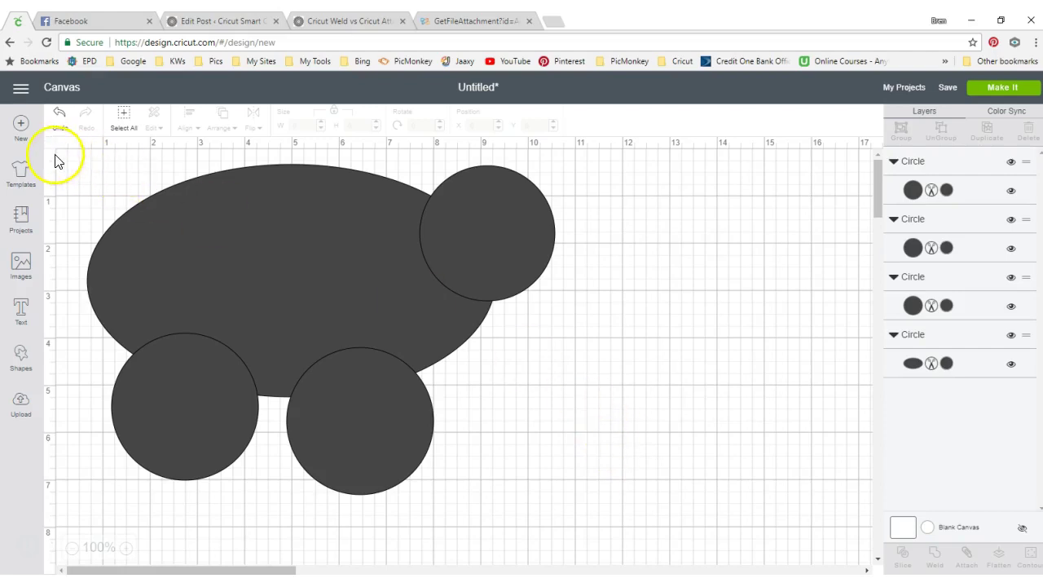
# Step: Select the ellipse and all three circles, then weld them into one Weld Result shape
pyautogui.moveTo(59, 154); pyautogui.dragTo(639, 512)
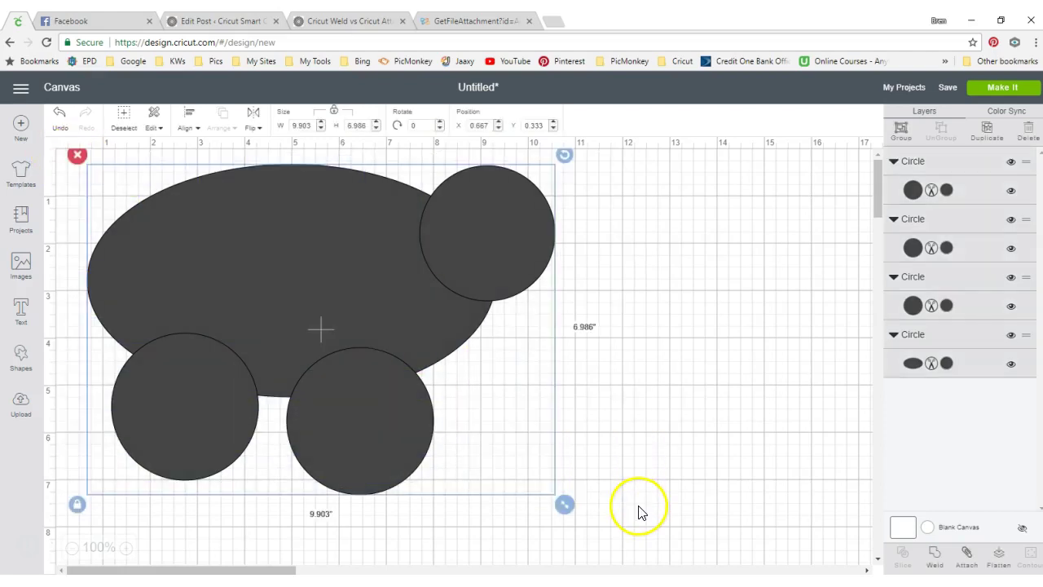
pyautogui.click(937, 559)
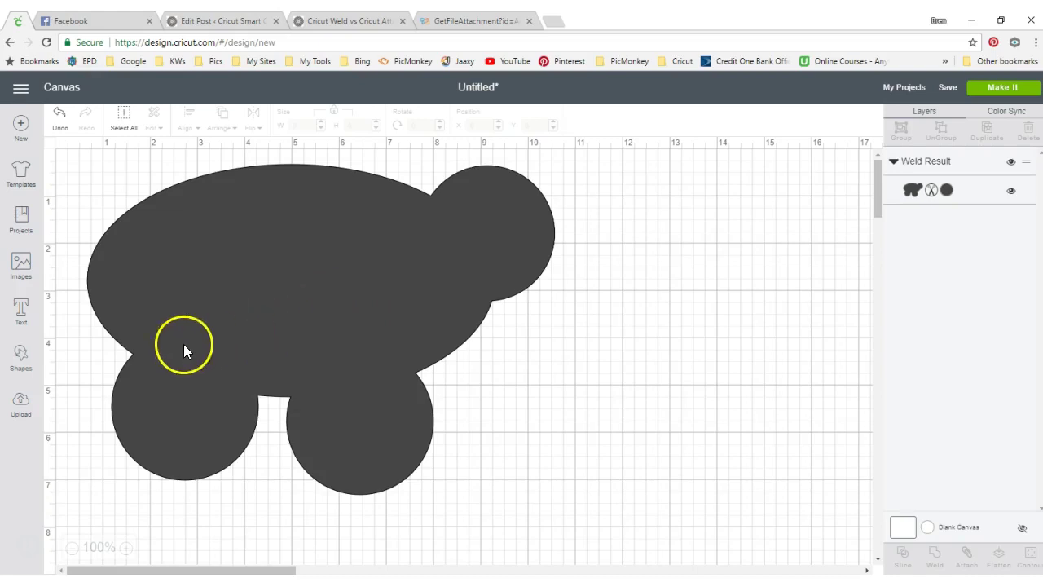
# Step: Add a 'Welcome' text layer and move it onto the top of the welded shape
pyautogui.click(20, 316)
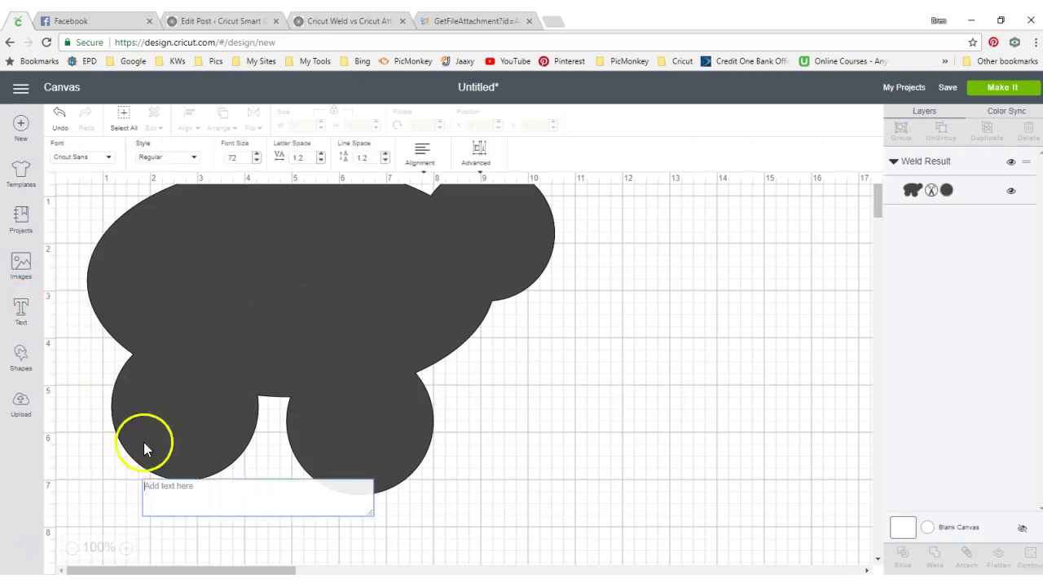
pyautogui.write('Welcome')
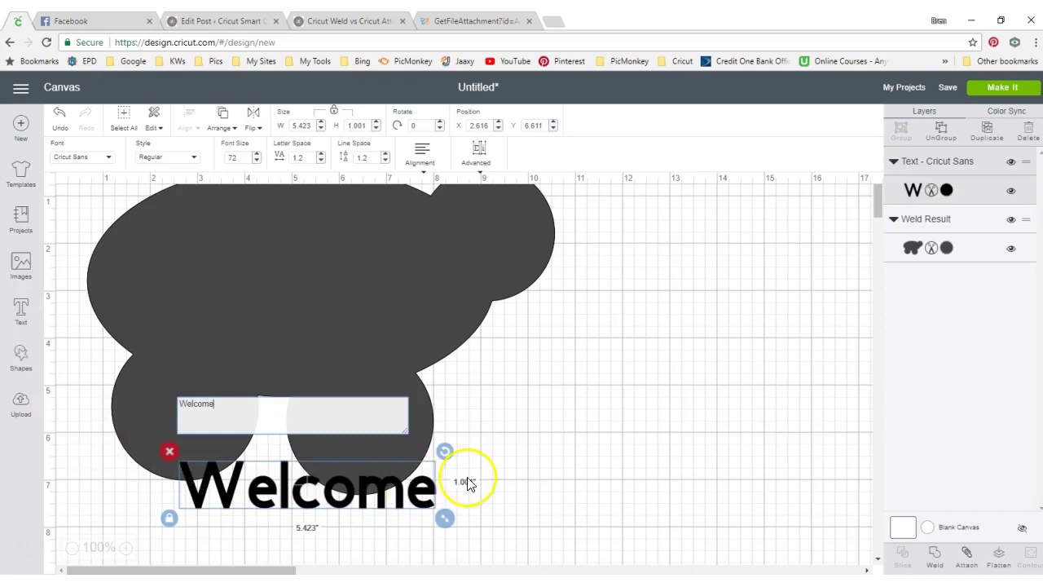
pyautogui.click(512, 494)
pyautogui.click(372, 503)
pyautogui.moveTo(372, 503); pyautogui.dragTo(368, 275)
# Step: Unlock proportions and stretch Welcome taller and wider to about 5.84 × 2.835 in
pyautogui.click(164, 291)
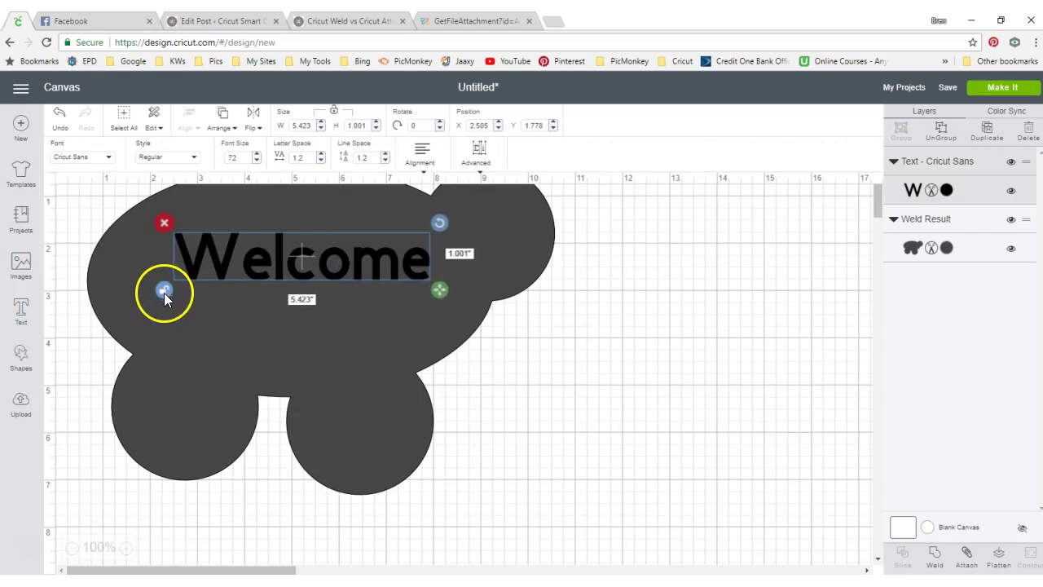
pyautogui.moveTo(440, 290); pyautogui.dragTo(435, 357)
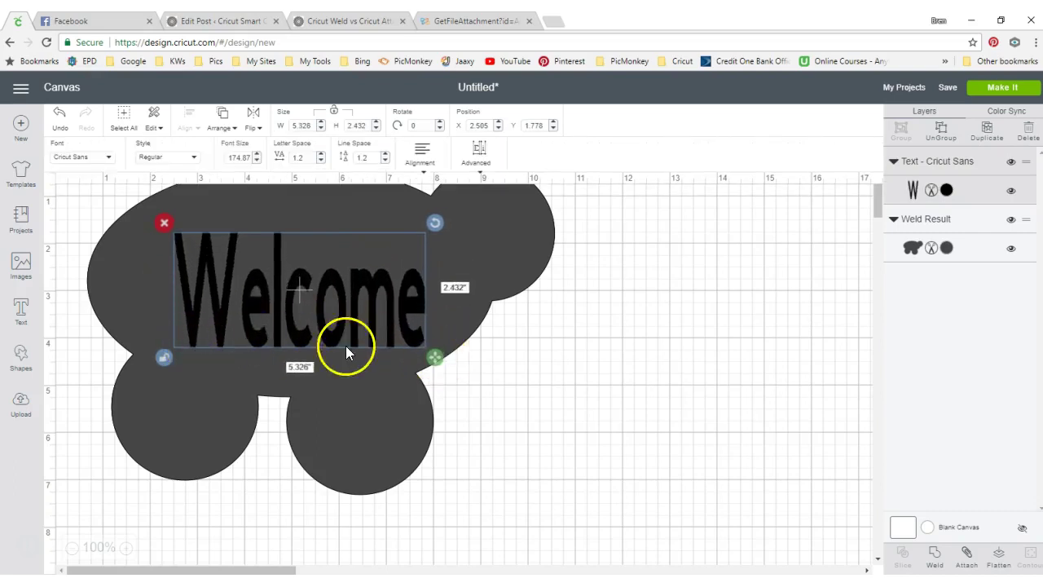
pyautogui.moveTo(345, 346); pyautogui.dragTo(304, 310)
pyautogui.moveTo(405, 353); pyautogui.dragTo(445, 378)
pyautogui.click(445, 378)
pyautogui.click(599, 434)
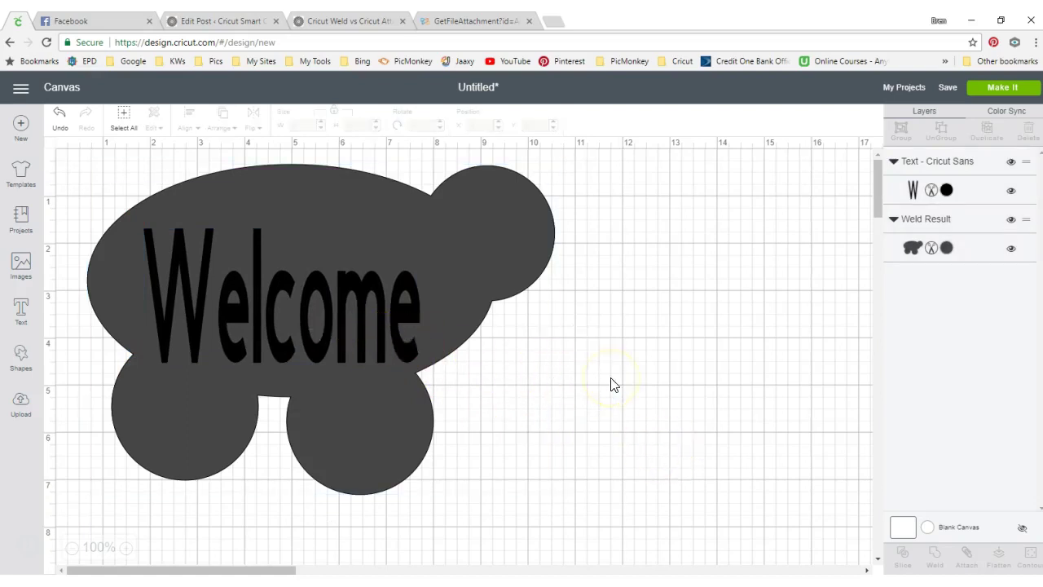
pyautogui.click(186, 283)
# Step: Select the Welcome text and welded shape together and group them
pyautogui.click(253, 299)
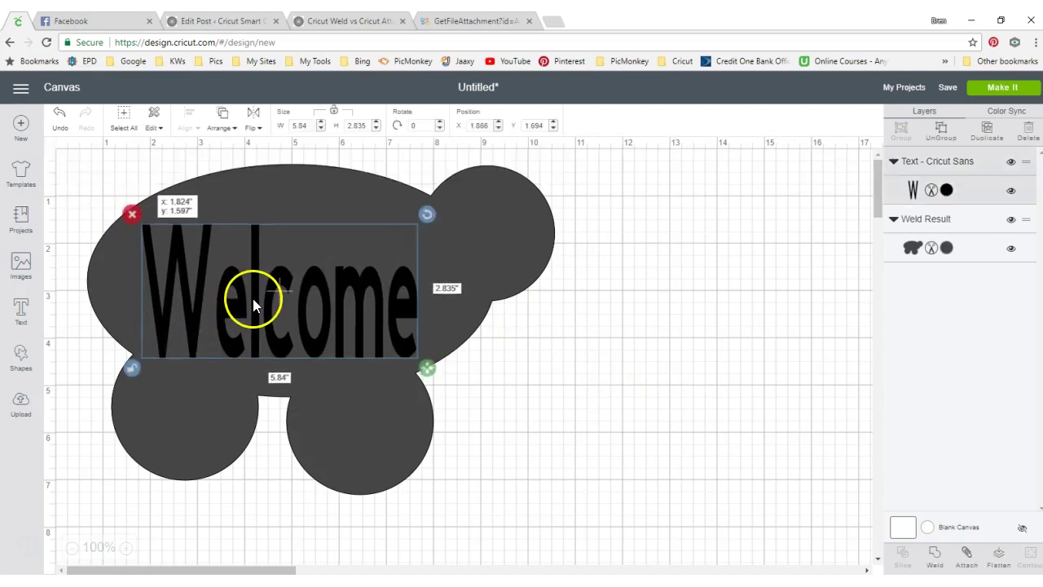
pyautogui.hotkey('ctrl', 'a')
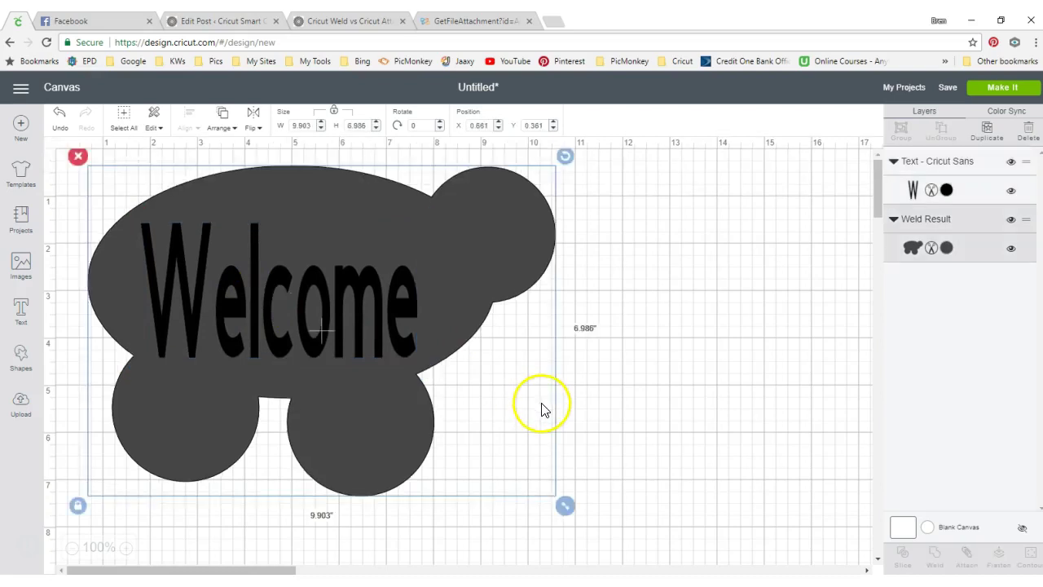
pyautogui.click(622, 406)
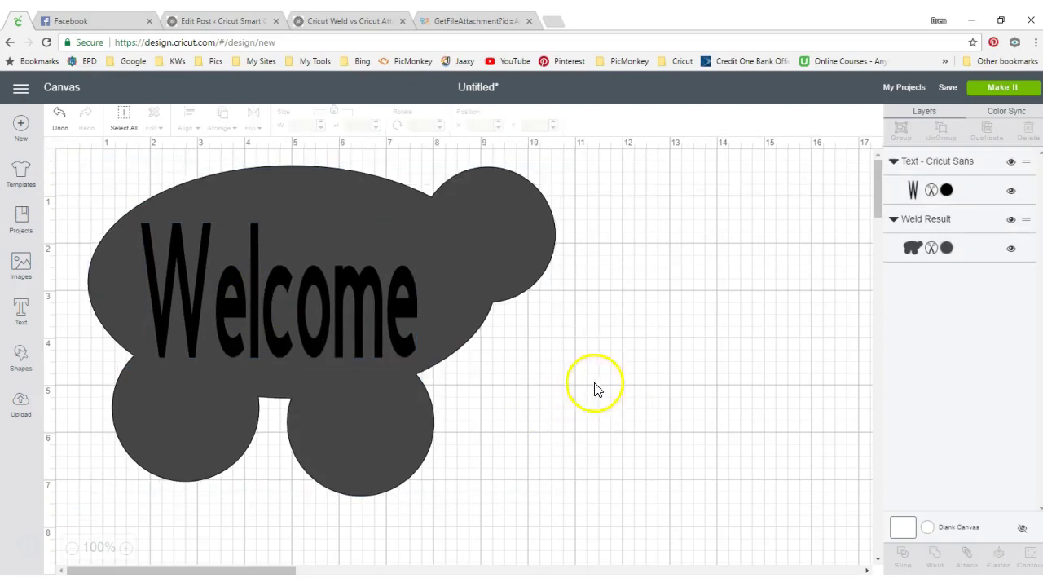
pyautogui.moveTo(59, 152); pyautogui.dragTo(612, 517)
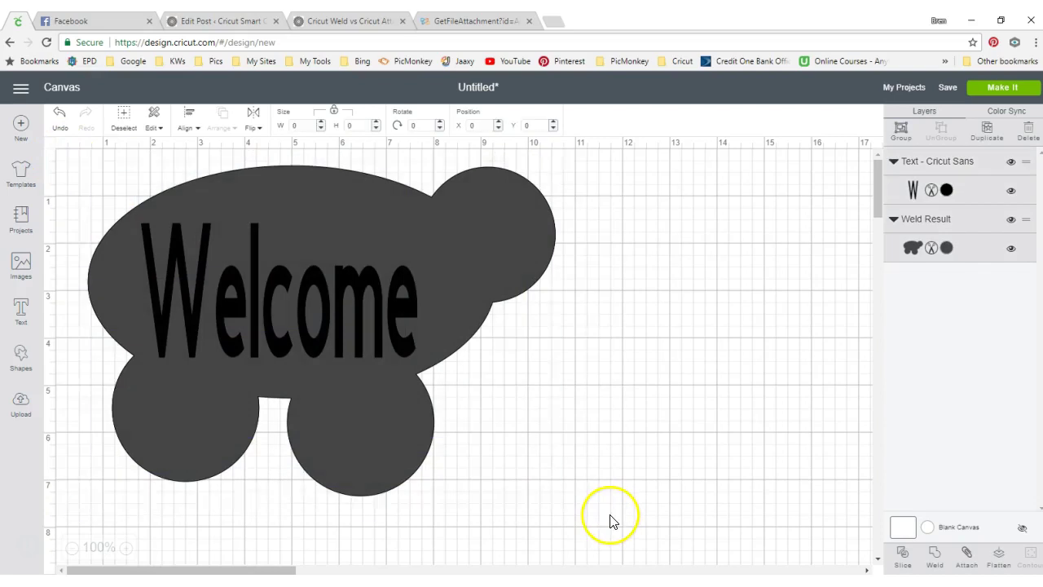
pyautogui.click(900, 134)
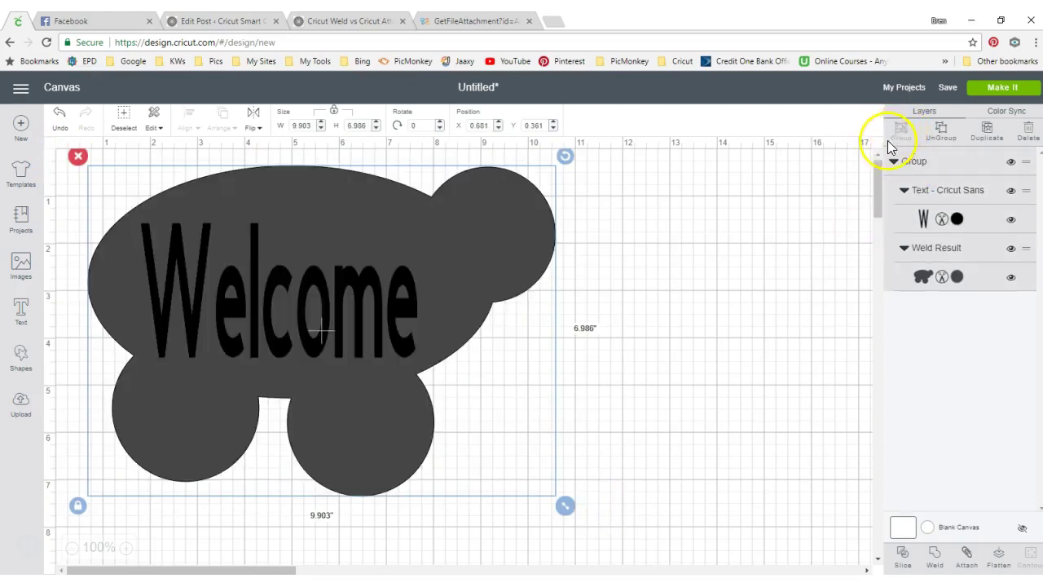
# Step: Move the 9.903 × 6.986 in group to the canvas's top-left corner
pyautogui.moveTo(471, 258); pyautogui.dragTo(610, 221)
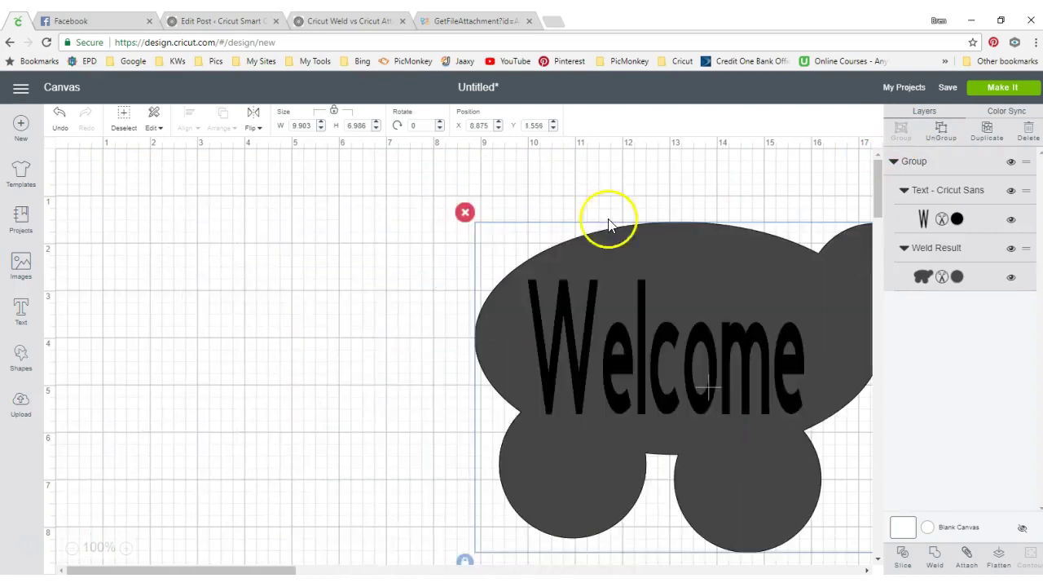
pyautogui.moveTo(655, 294); pyautogui.dragTo(278, 232)
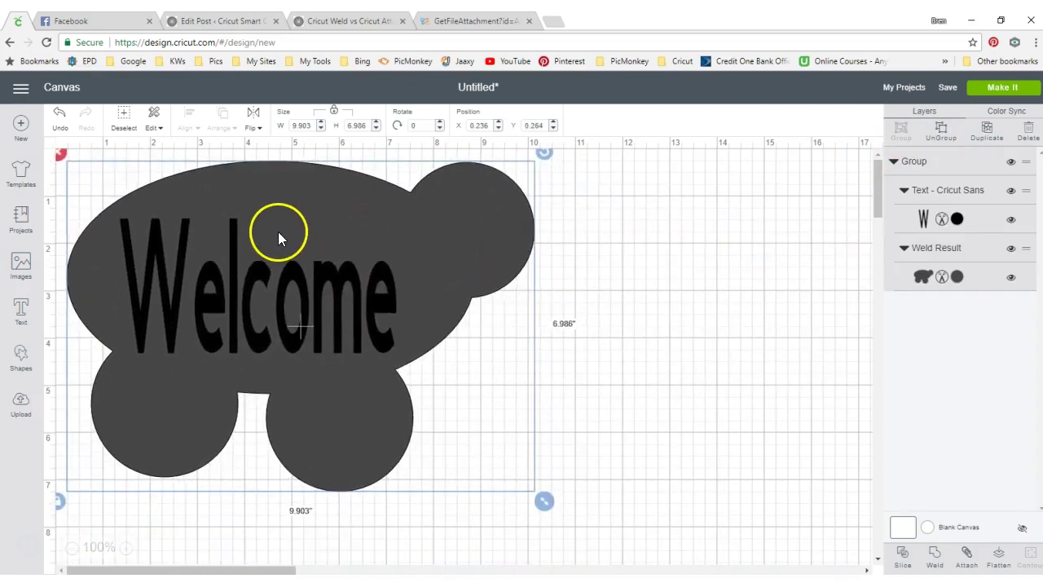
pyautogui.click(616, 352)
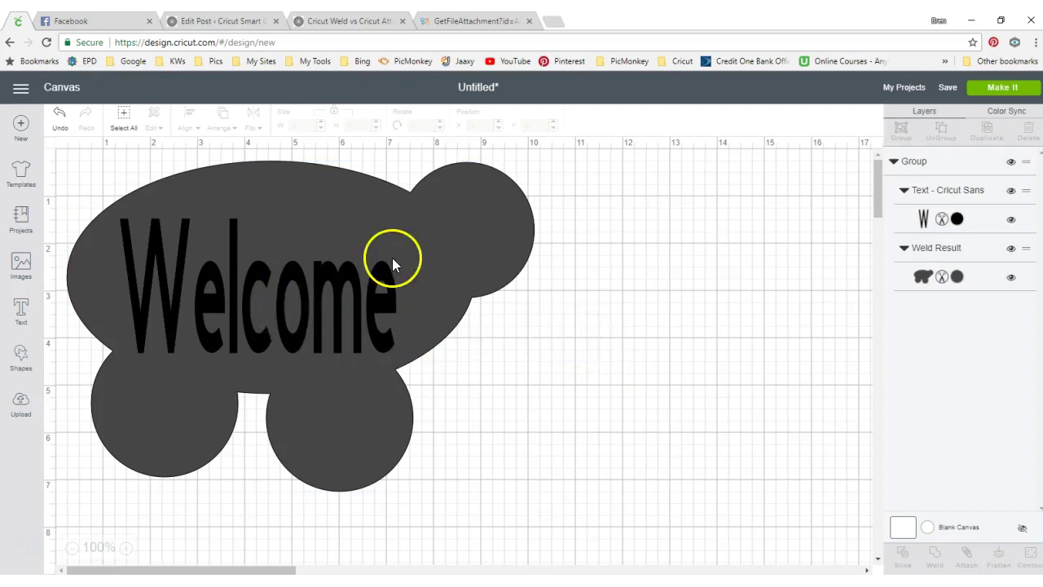
pyautogui.click(999, 90)
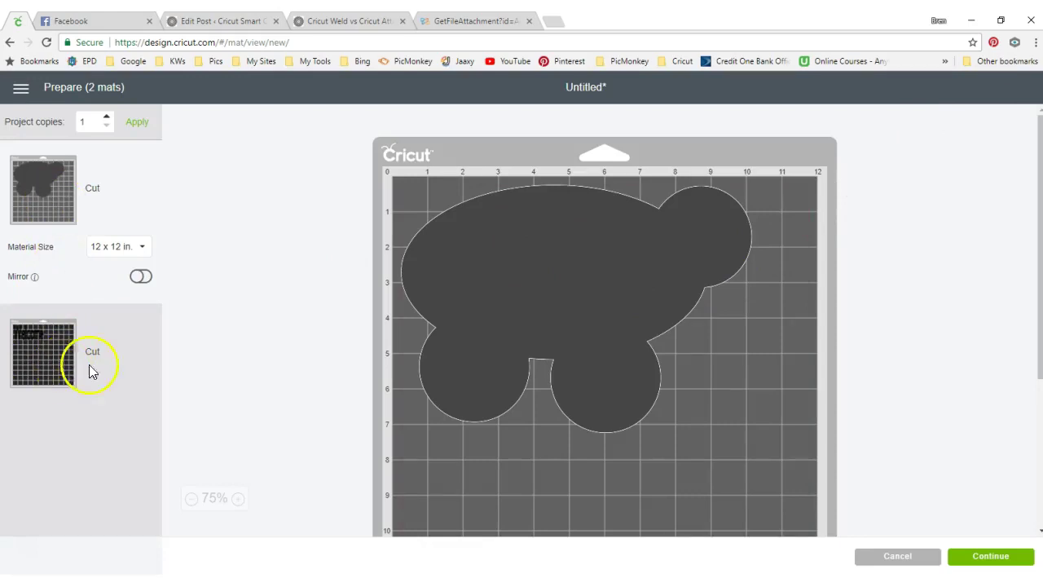
pyautogui.click(902, 559)
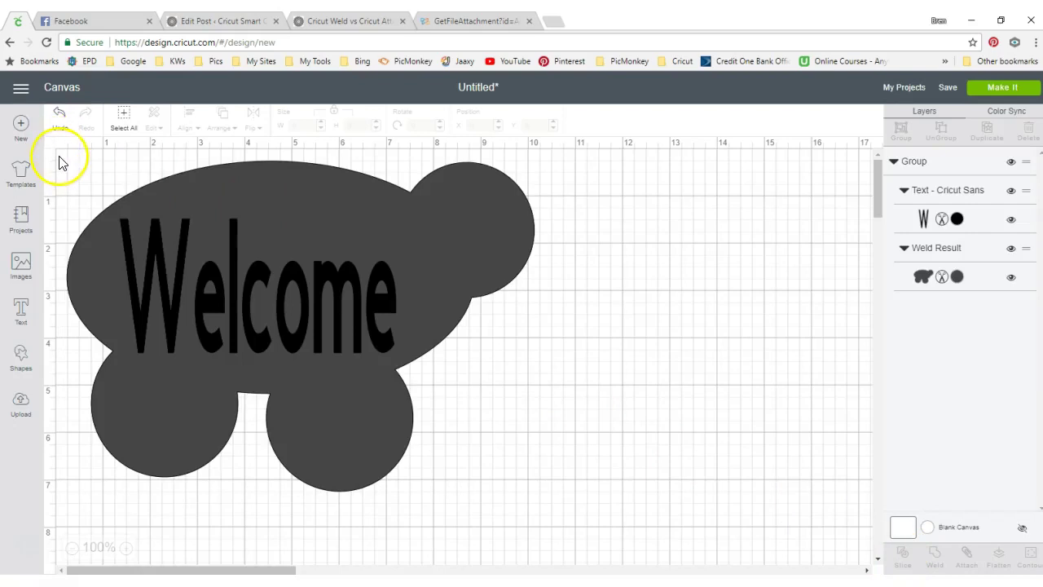
pyautogui.moveTo(59, 156); pyautogui.dragTo(610, 497)
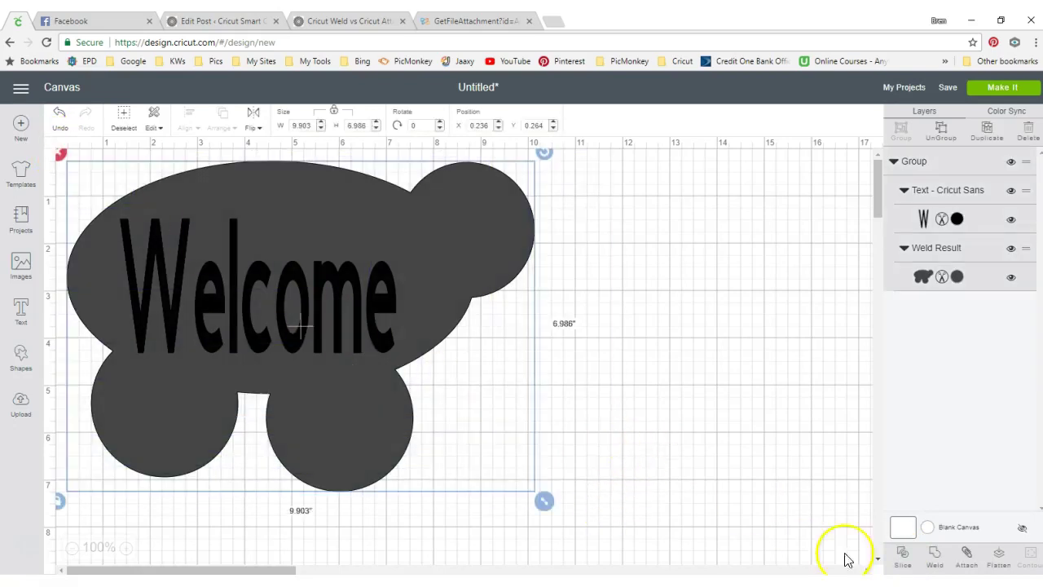
# Step: Attach Welcome to the welded shape and confirm it previews on a single mat
pyautogui.click(968, 558)
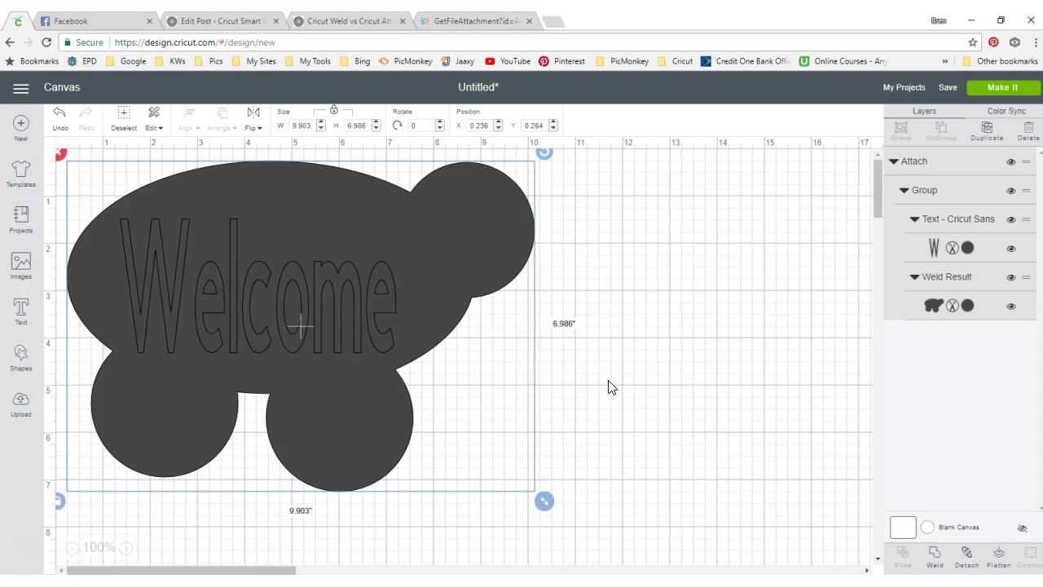
pyautogui.click(650, 366)
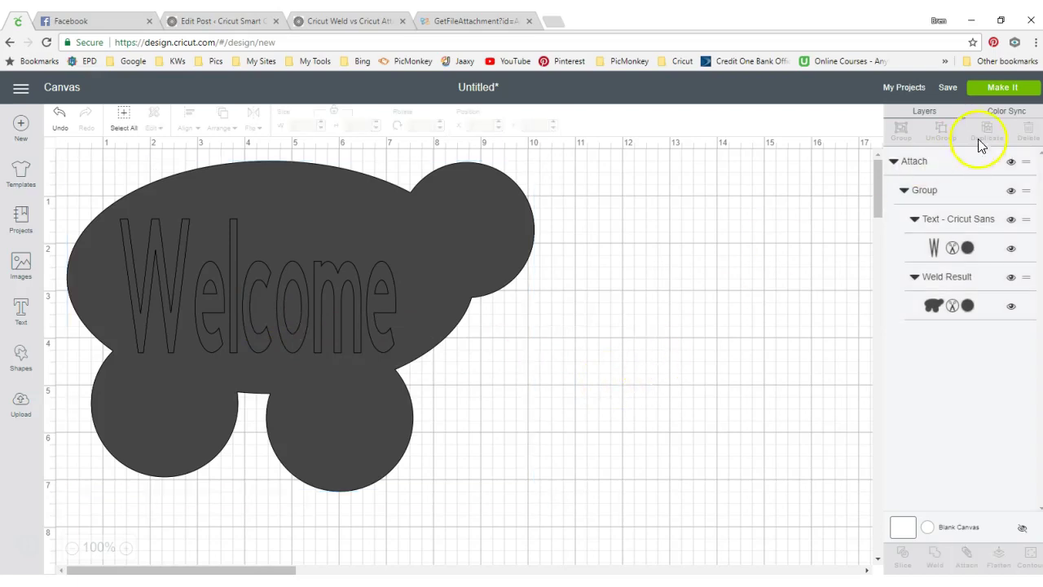
pyautogui.click(1002, 88)
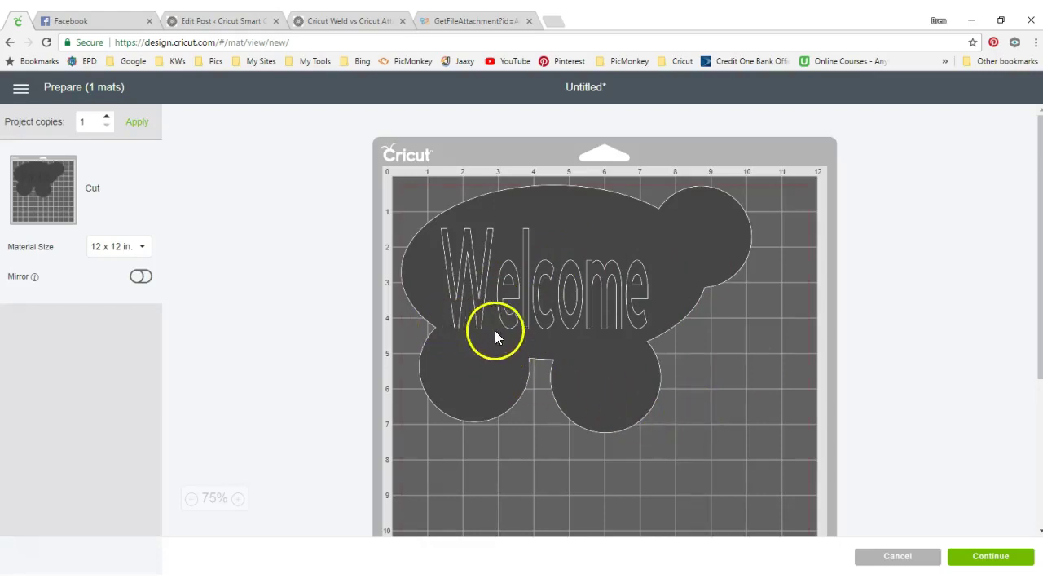
pyautogui.click(663, 214)
pyautogui.moveTo(669, 282); pyautogui.dragTo(661, 264)
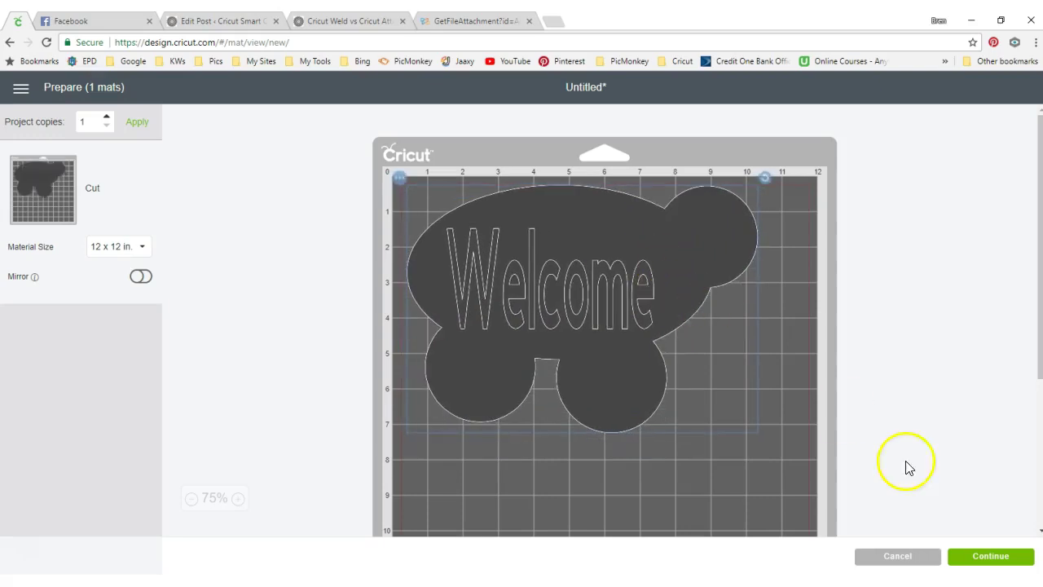
pyautogui.click(898, 556)
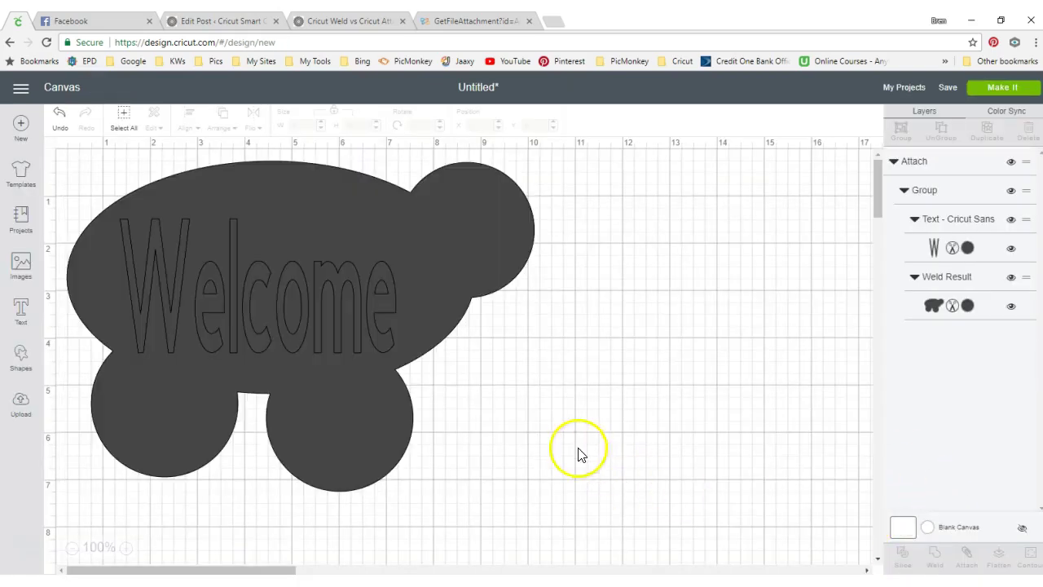
# Step: Weld the attached design into one plain Weld Result blob and preview it on the mat
pyautogui.moveTo(55, 148); pyautogui.dragTo(566, 533)
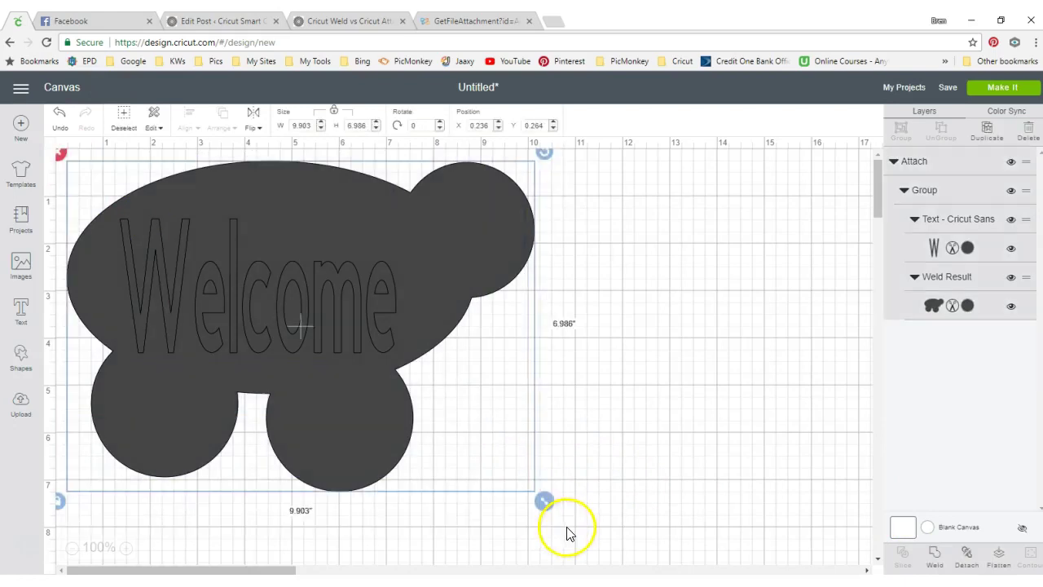
pyautogui.click(935, 562)
pyautogui.moveTo(354, 306); pyautogui.dragTo(299, 247)
pyautogui.click(1004, 88)
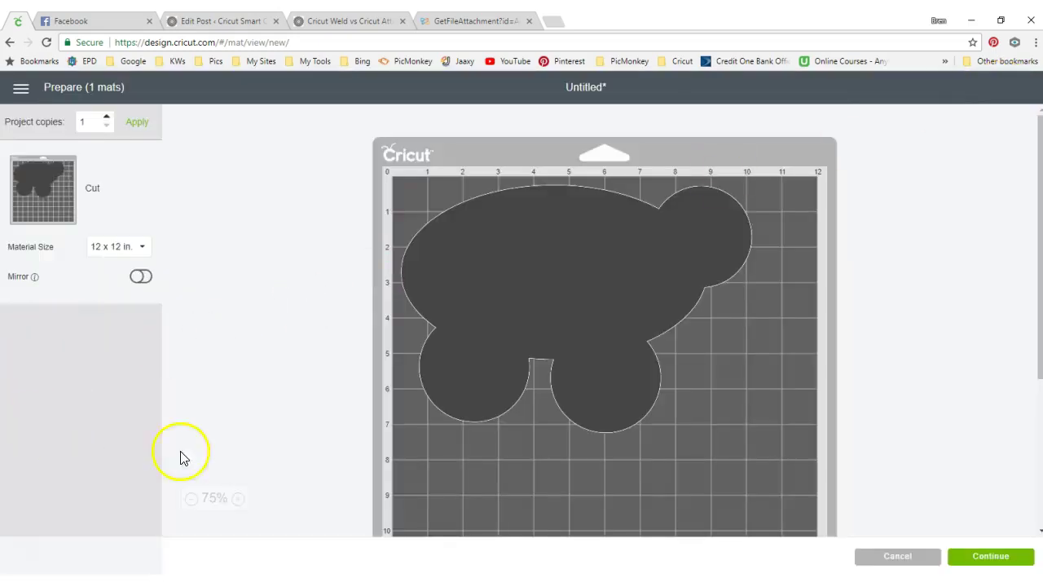
pyautogui.click(899, 557)
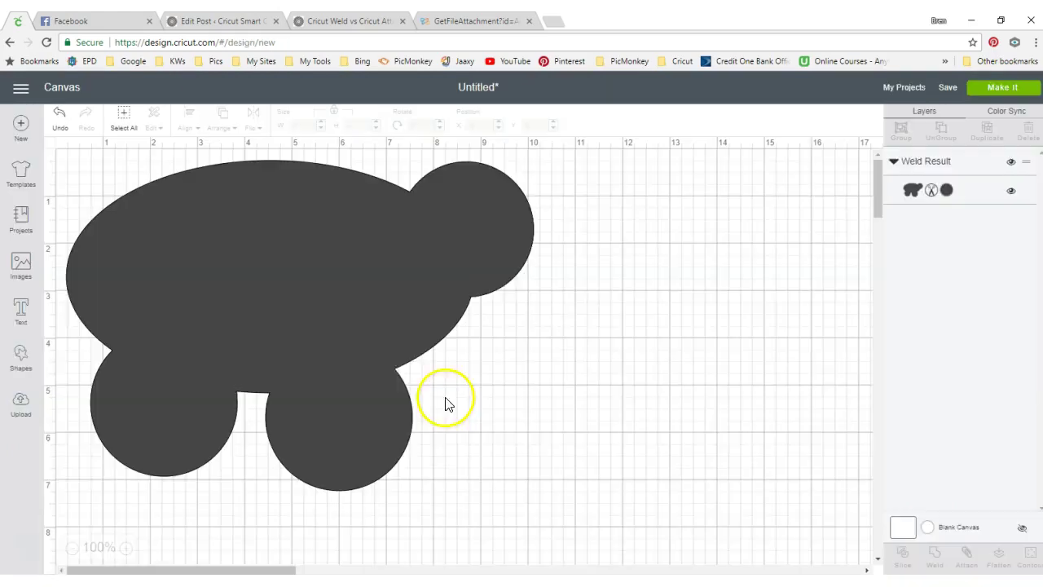
# Step: Add a new 'Welcome' text, place it on the shape's upper area and stretch it taller
pyautogui.click(22, 308)
pyautogui.write('Welcome')
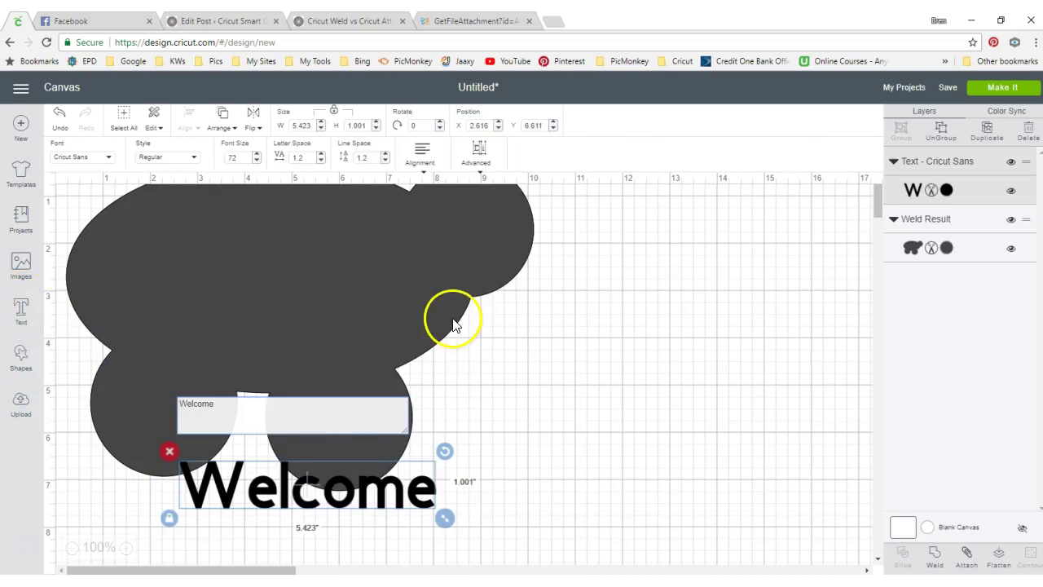
pyautogui.click(372, 482)
pyautogui.click(354, 505)
pyautogui.moveTo(352, 505); pyautogui.dragTo(306, 273)
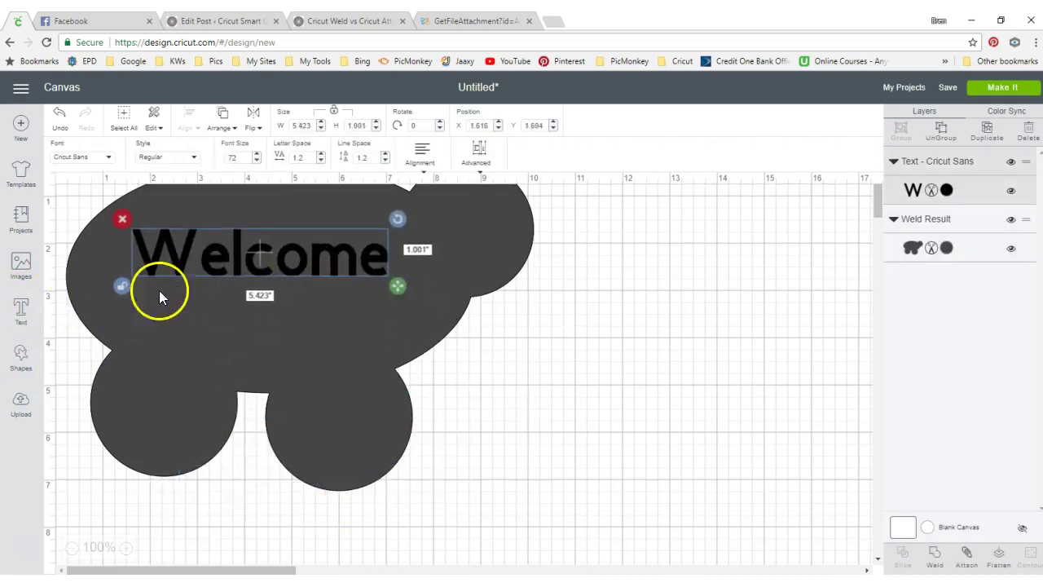
pyautogui.moveTo(395, 287); pyautogui.dragTo(400, 373)
pyautogui.click(533, 345)
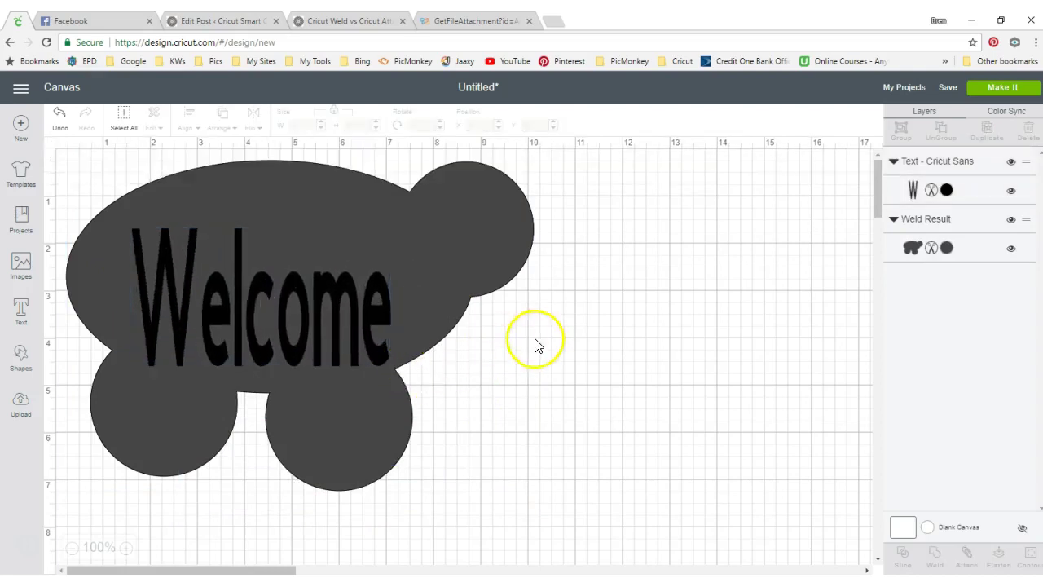
# Step: Group the Welcome text with the welded shape and reposition the group
pyautogui.moveTo(55, 147); pyautogui.dragTo(605, 548)
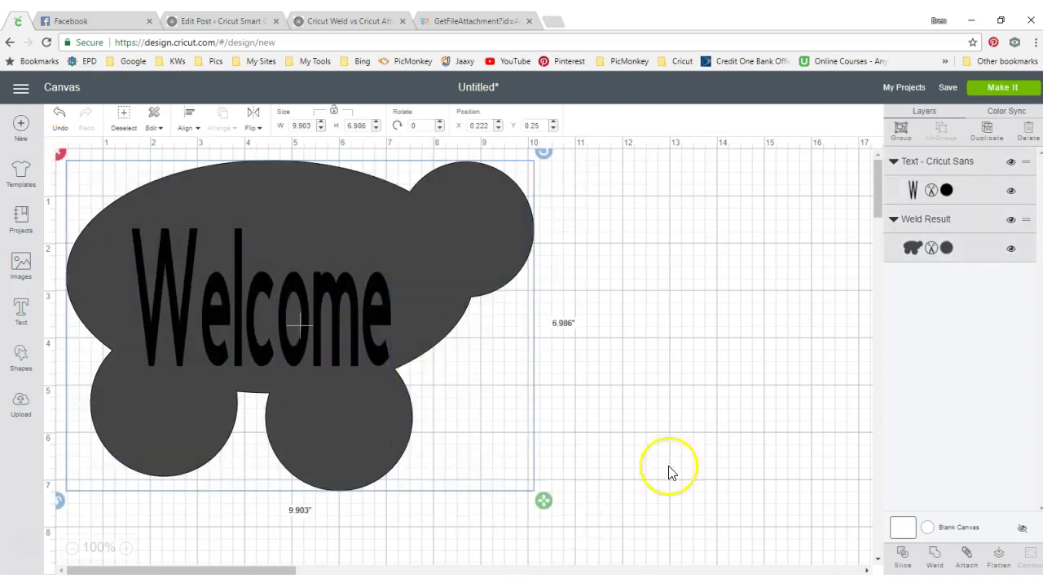
pyautogui.click(903, 142)
pyautogui.moveTo(298, 302); pyautogui.dragTo(265, 248)
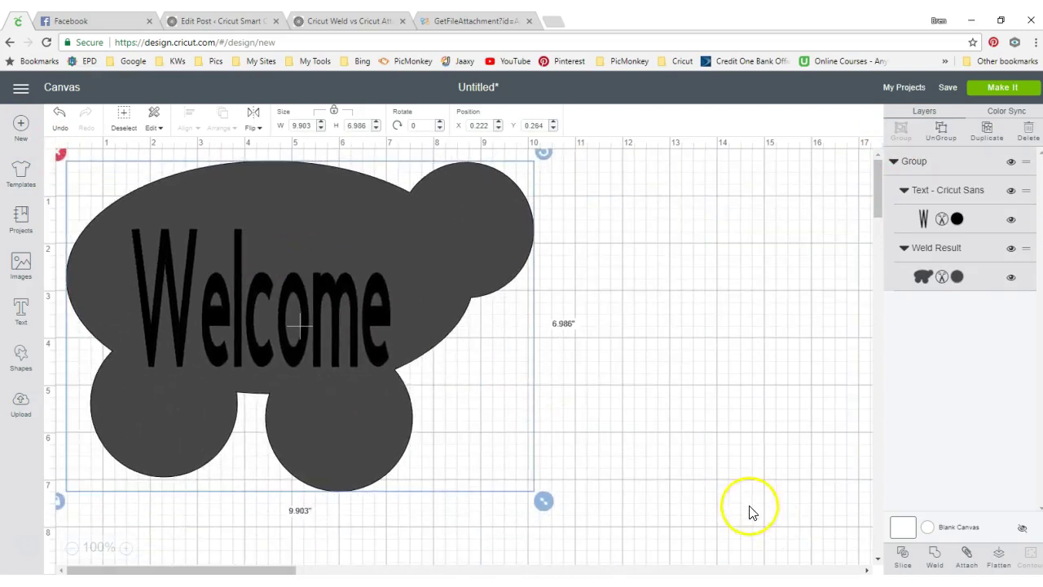
# Step: Attach the grouped Welcome text to the welded shape as one Attach set
pyautogui.click(969, 564)
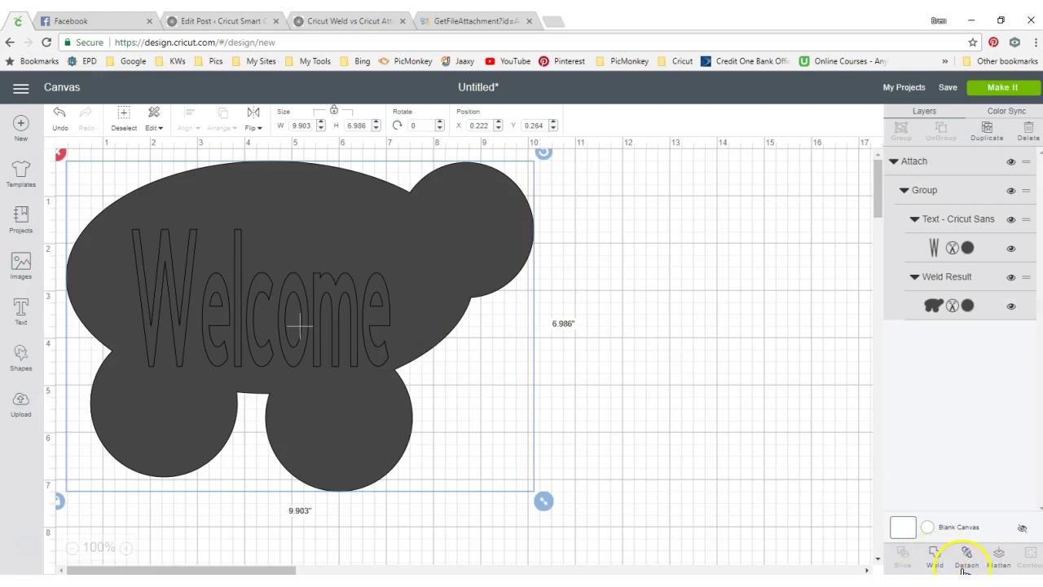
pyautogui.click(968, 569)
pyautogui.click(935, 569)
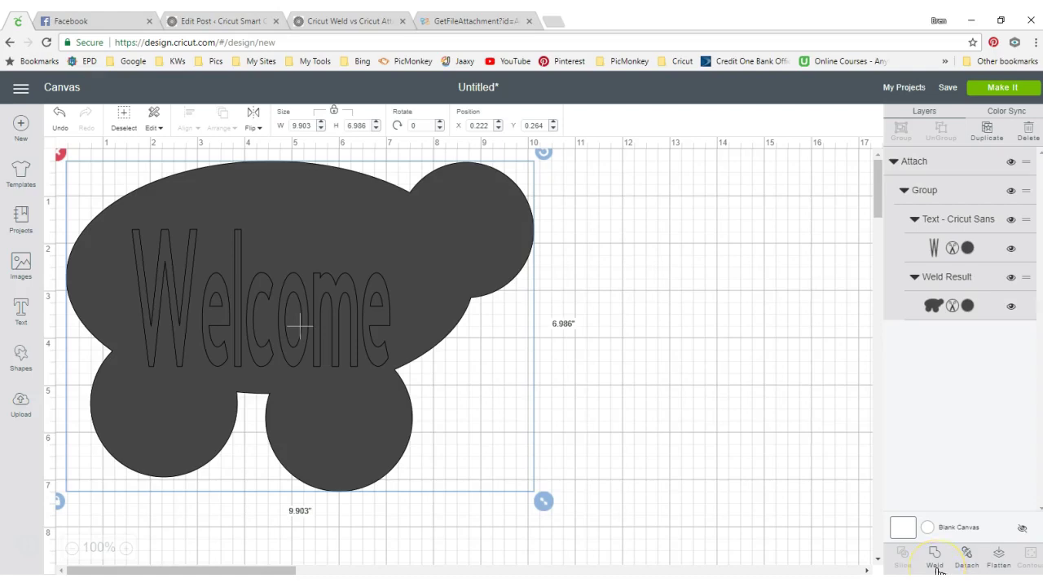